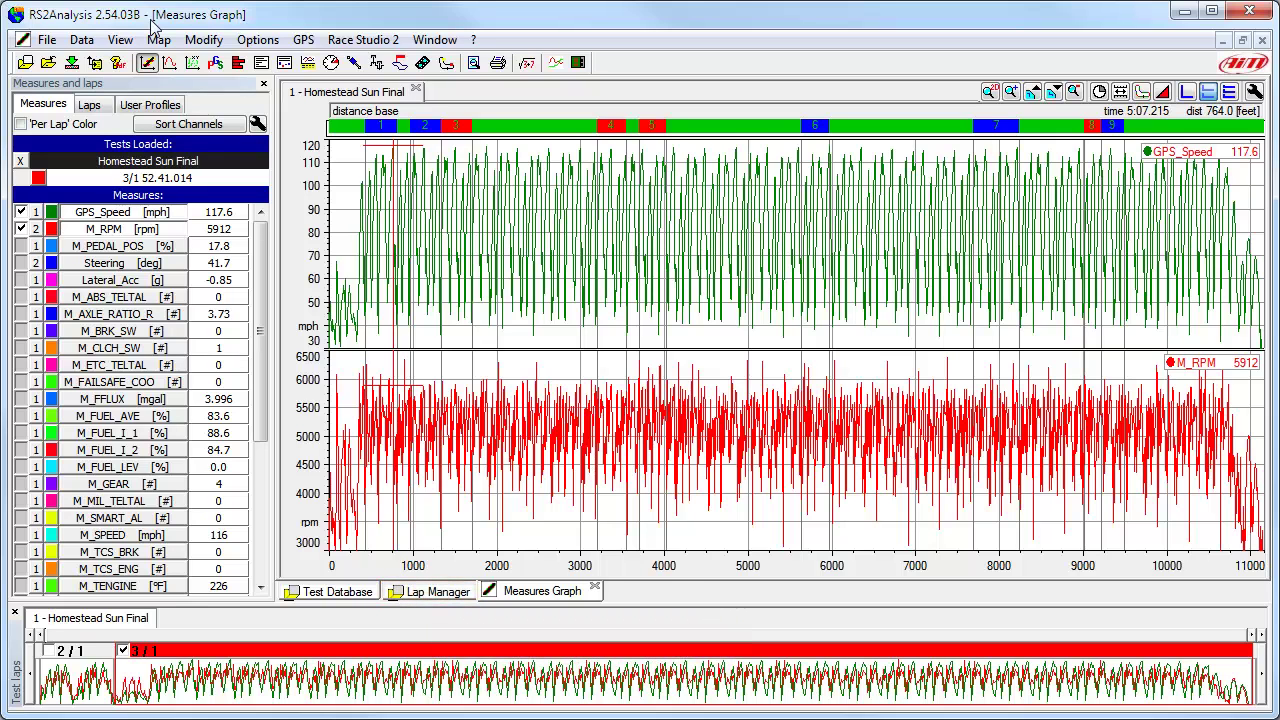
Show the Lap Manager table listing the six laps of the Homestead Sun Final test
left_click(448, 594)
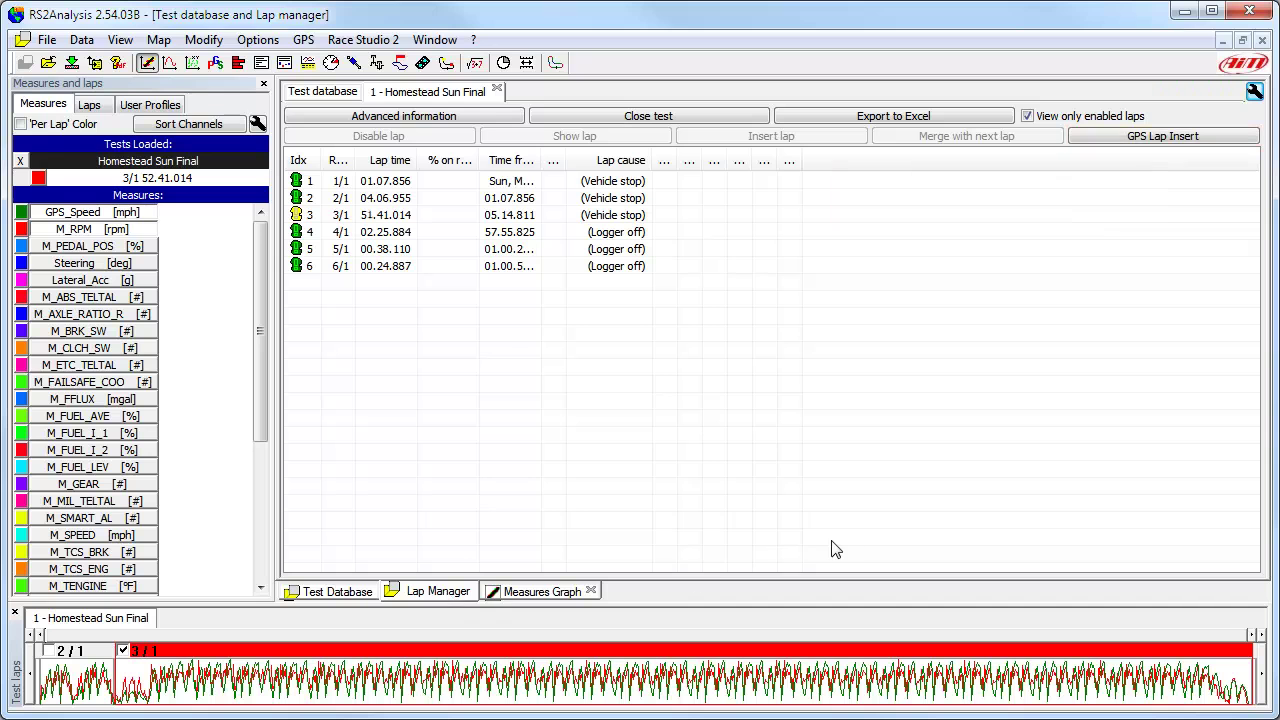
Use the Homestead Miami start/finish from the GPS track database as the lap beacon
left_click(1143, 140)
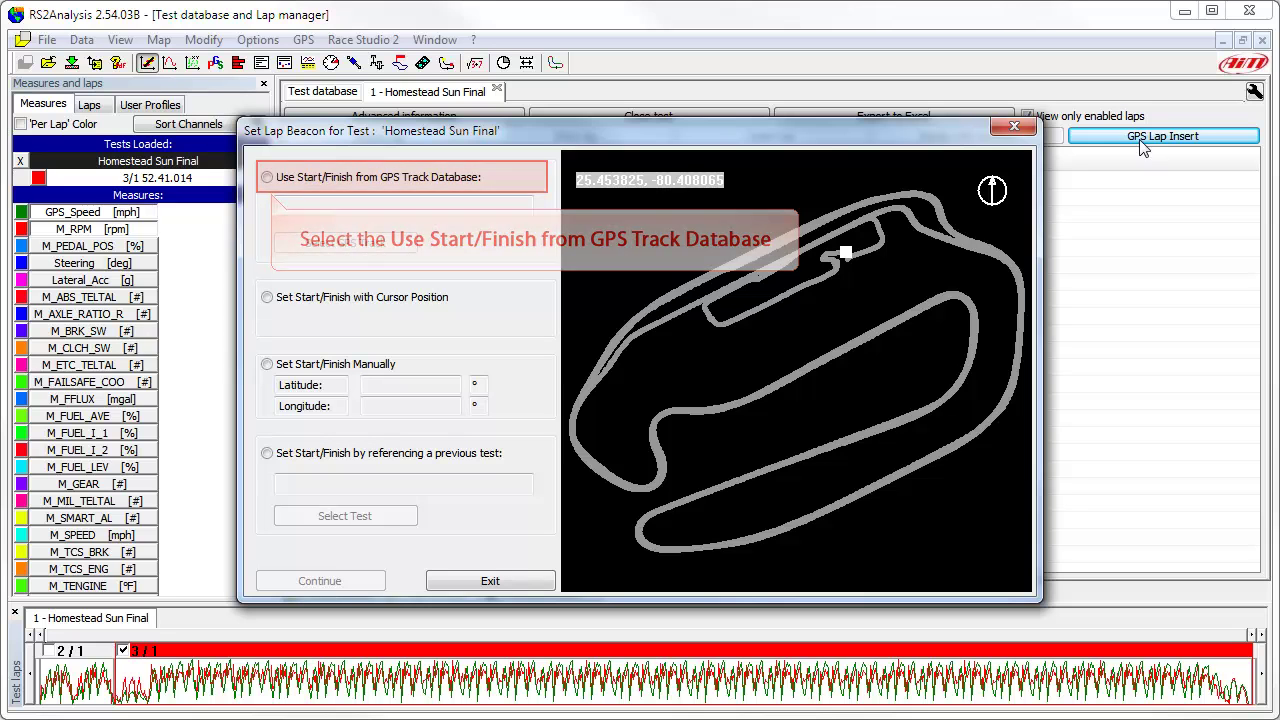
left_click(267, 178)
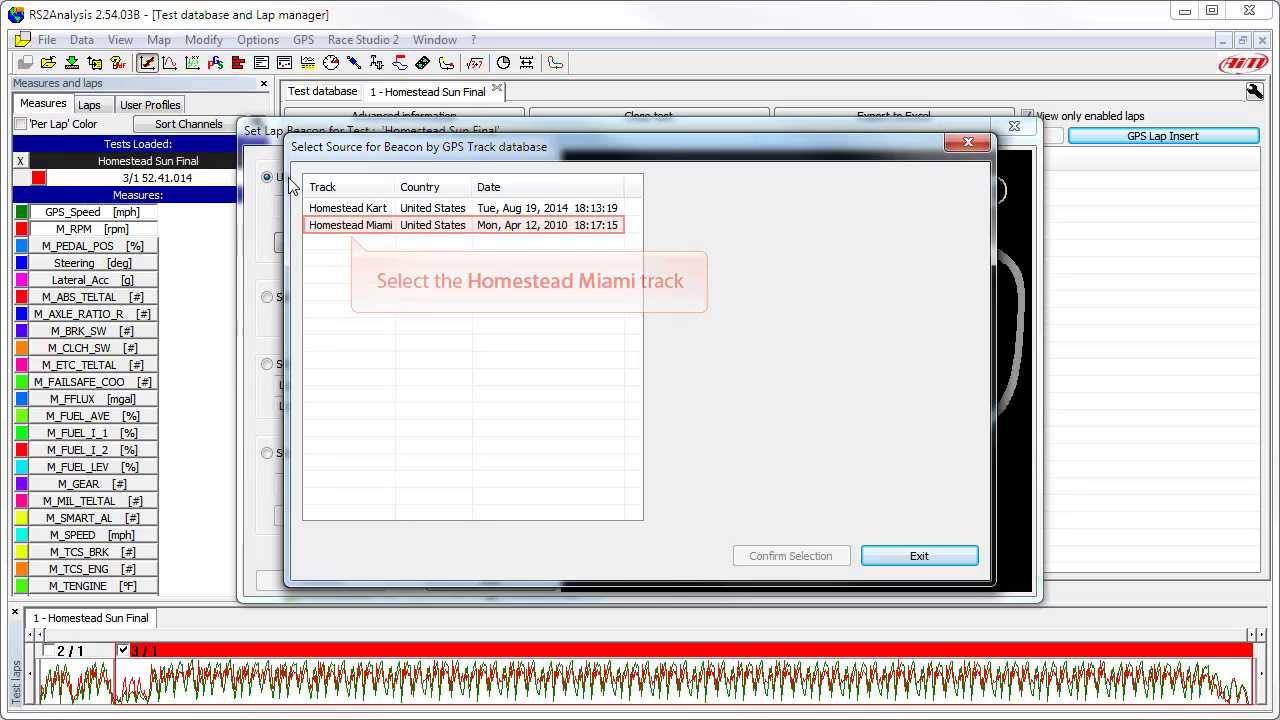
left_click(348, 226)
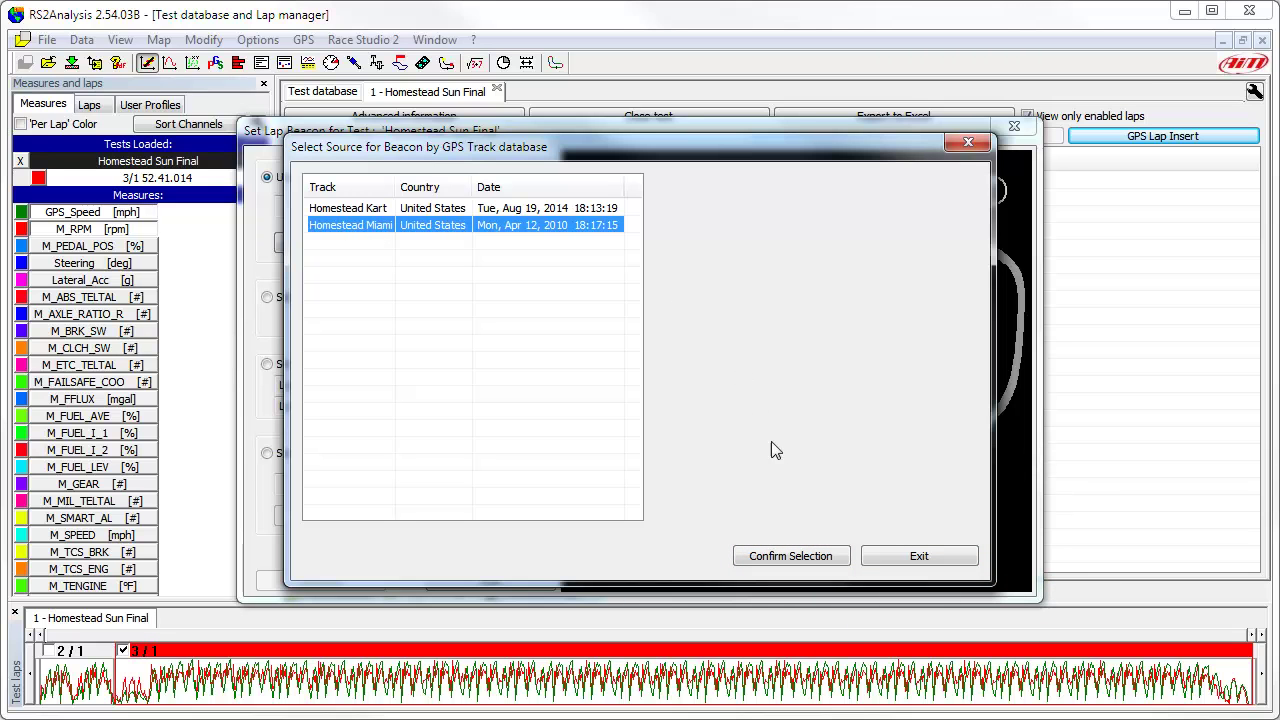
left_click(787, 555)
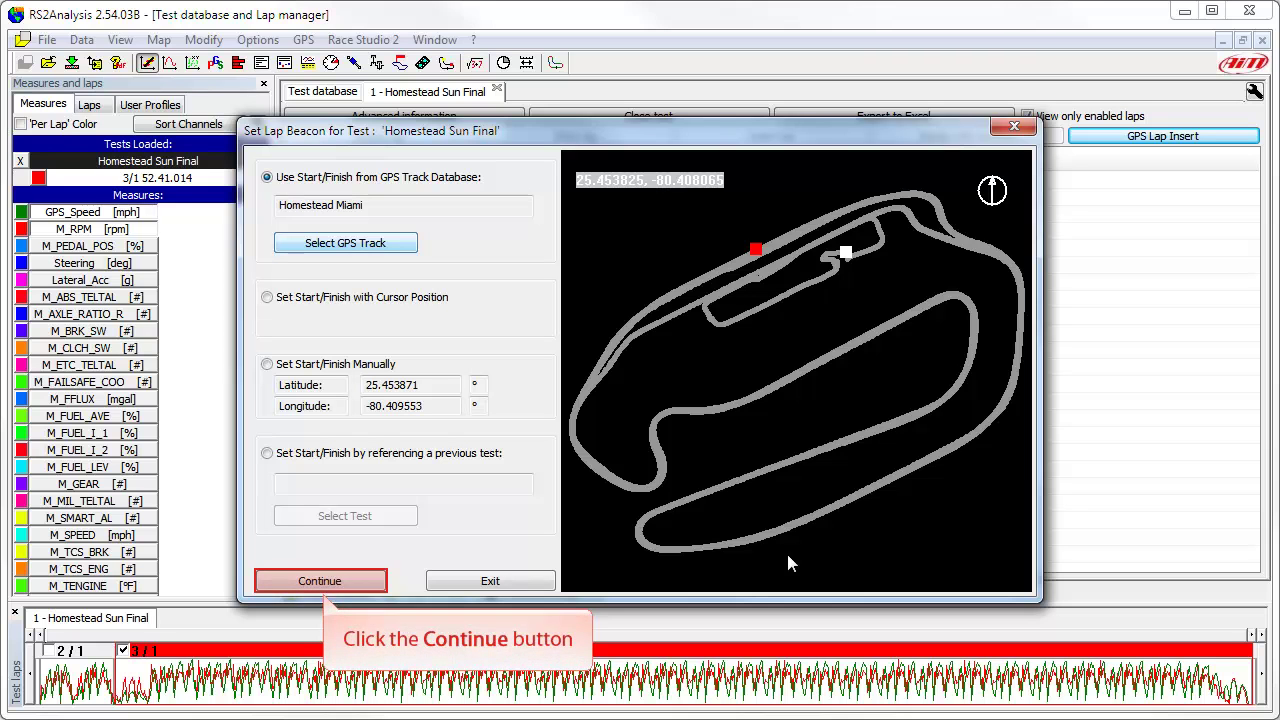
Calculate and confirm lap times from the Homestead Miami start/finish
left_click(320, 582)
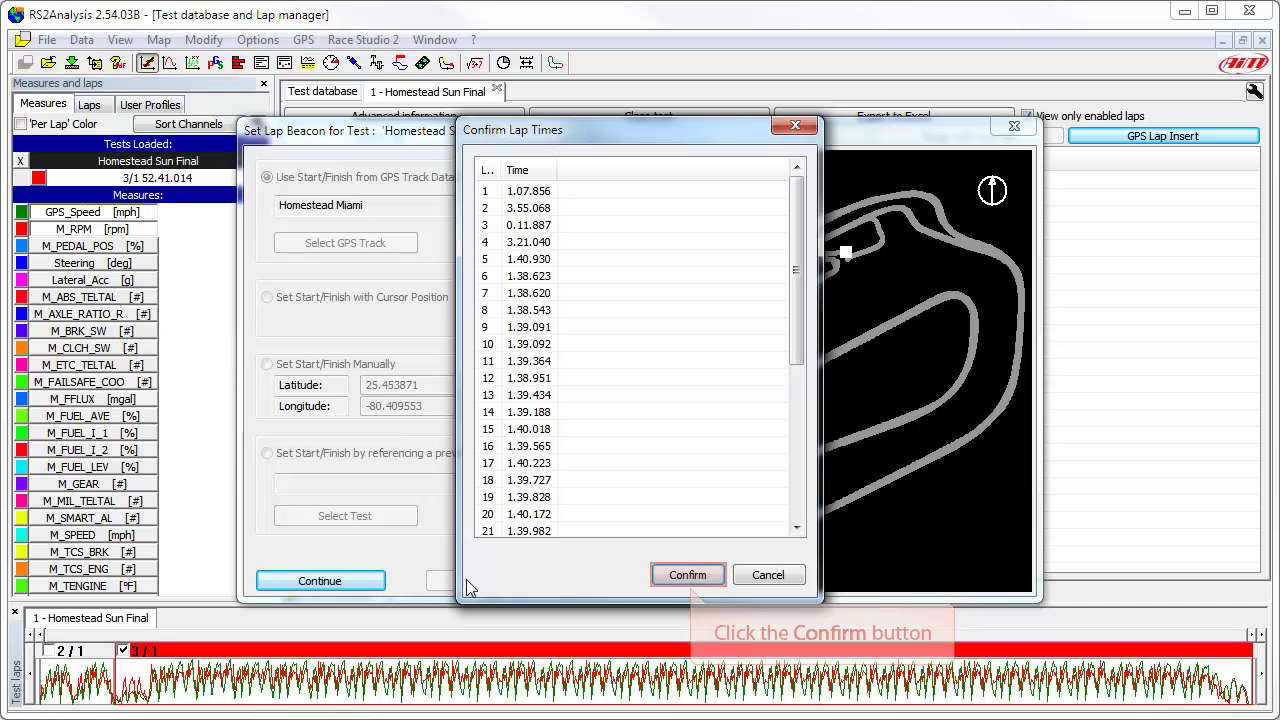
left_click(686, 576)
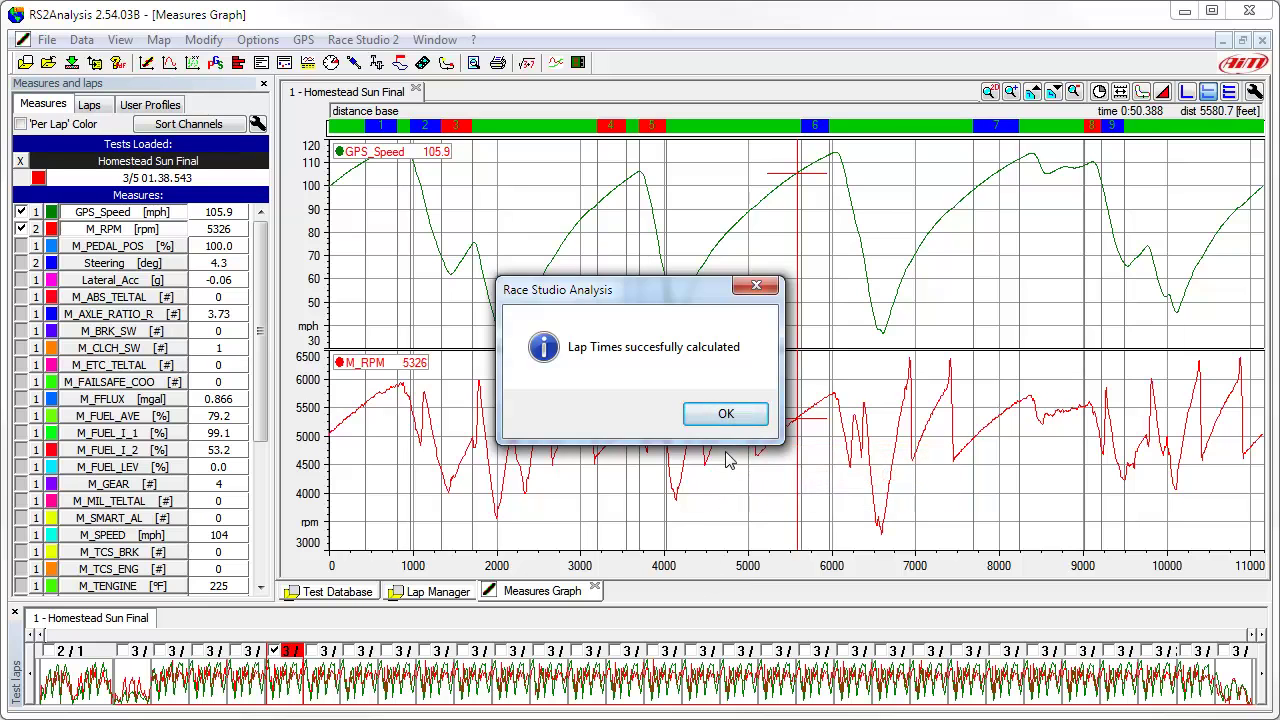
left_click(726, 416)
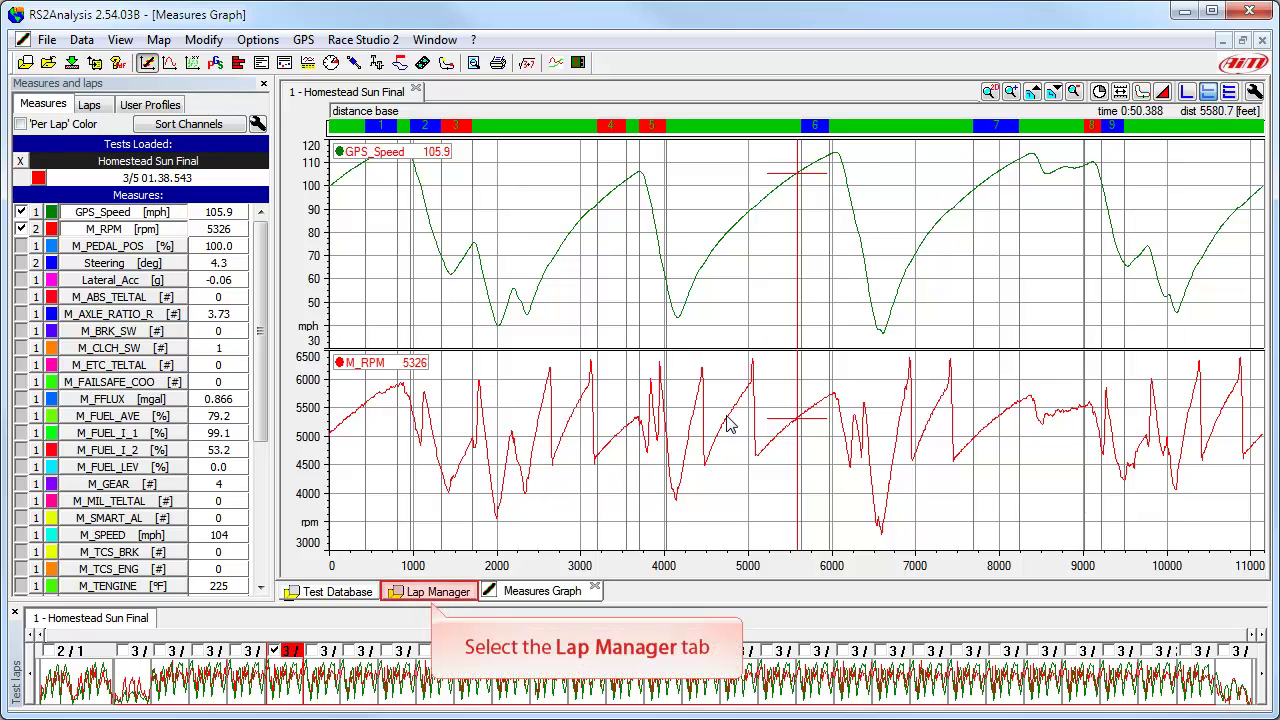
Show the Lap Manager table with the recalculated GPS laps
left_click(438, 592)
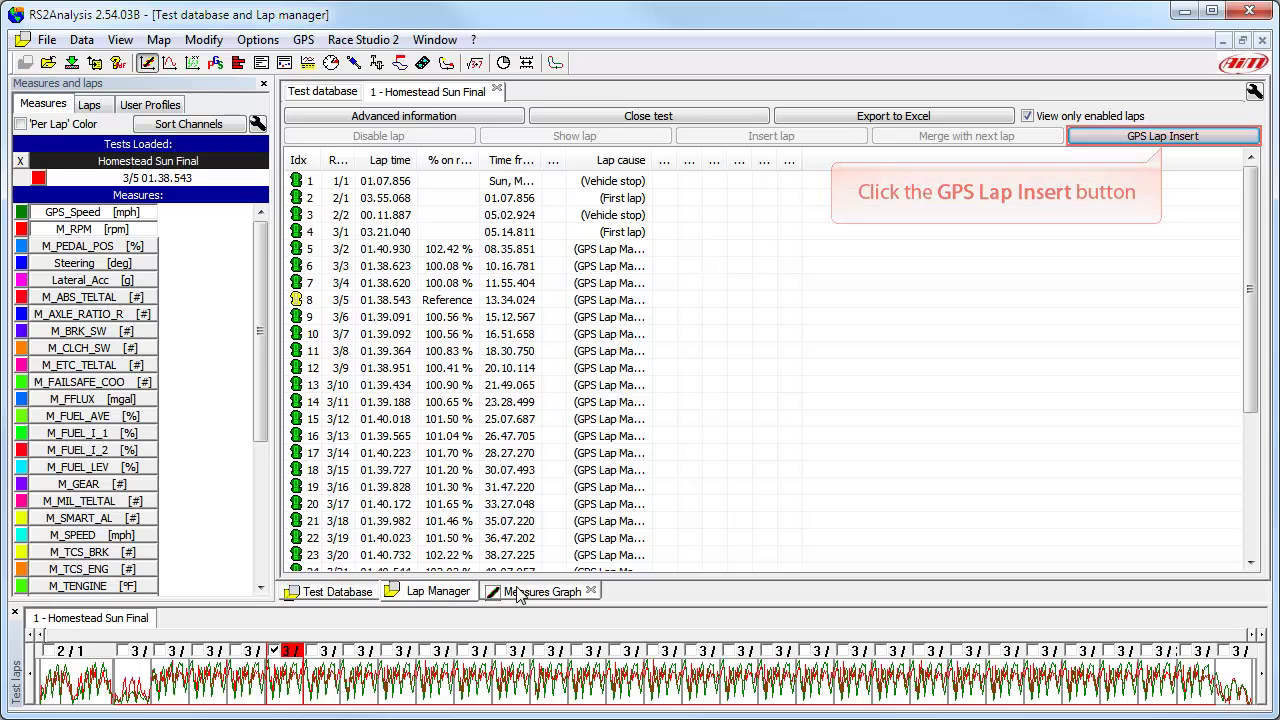
Redefine the GPS lap beacon using the Set Start/Finish with Cursor Position option
left_click(1115, 140)
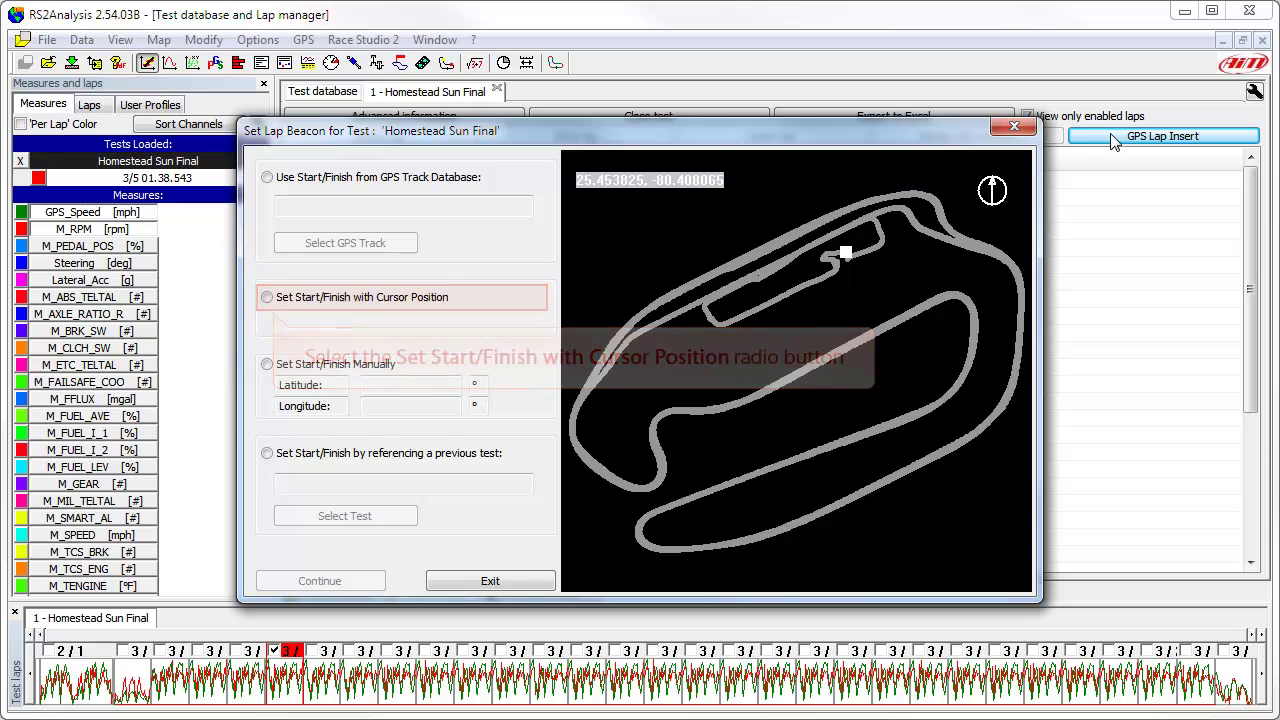
left_click(268, 298)
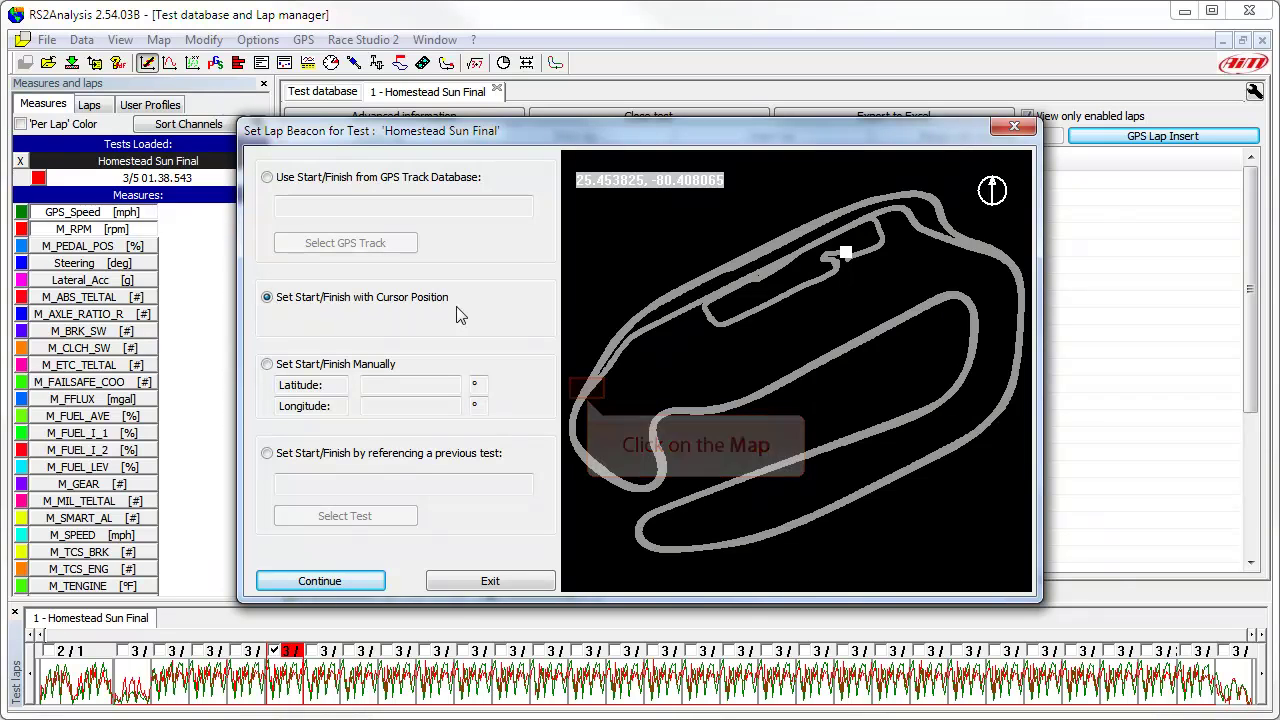
Place the start/finish on the track's left side at 25.451777, -80.412377 and calculate lap times
left_click(588, 390)
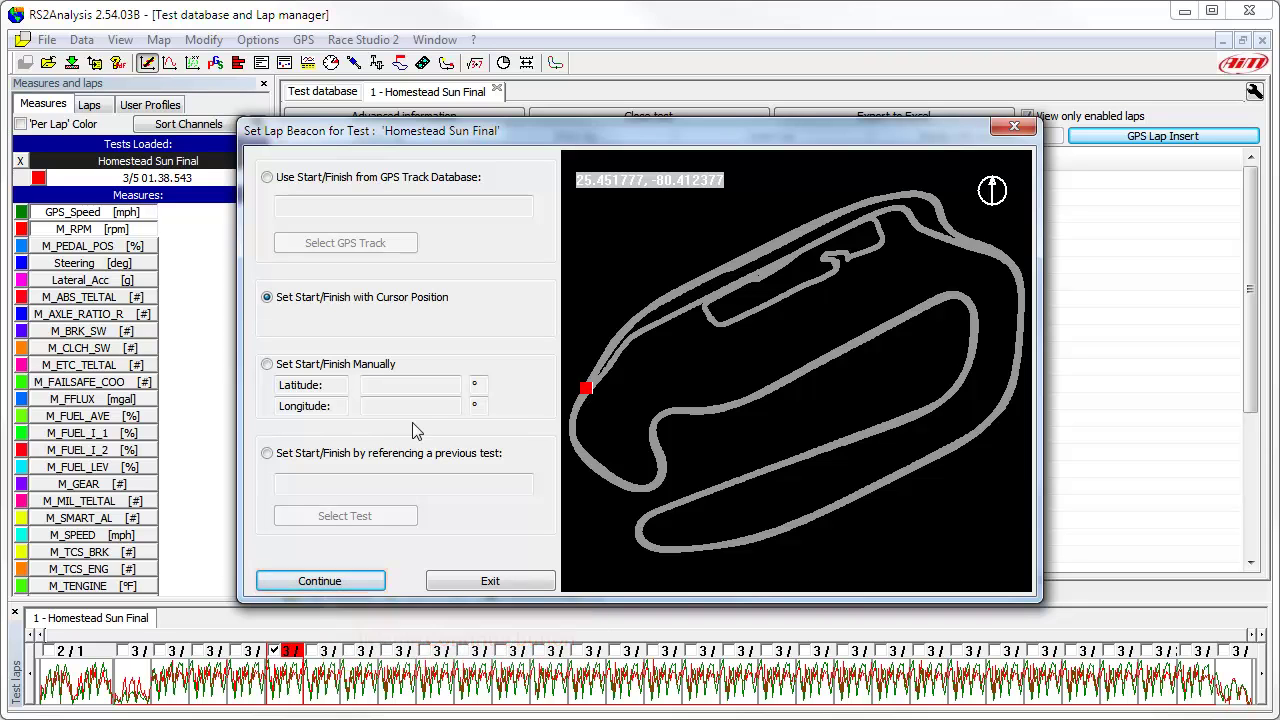
left_click(330, 586)
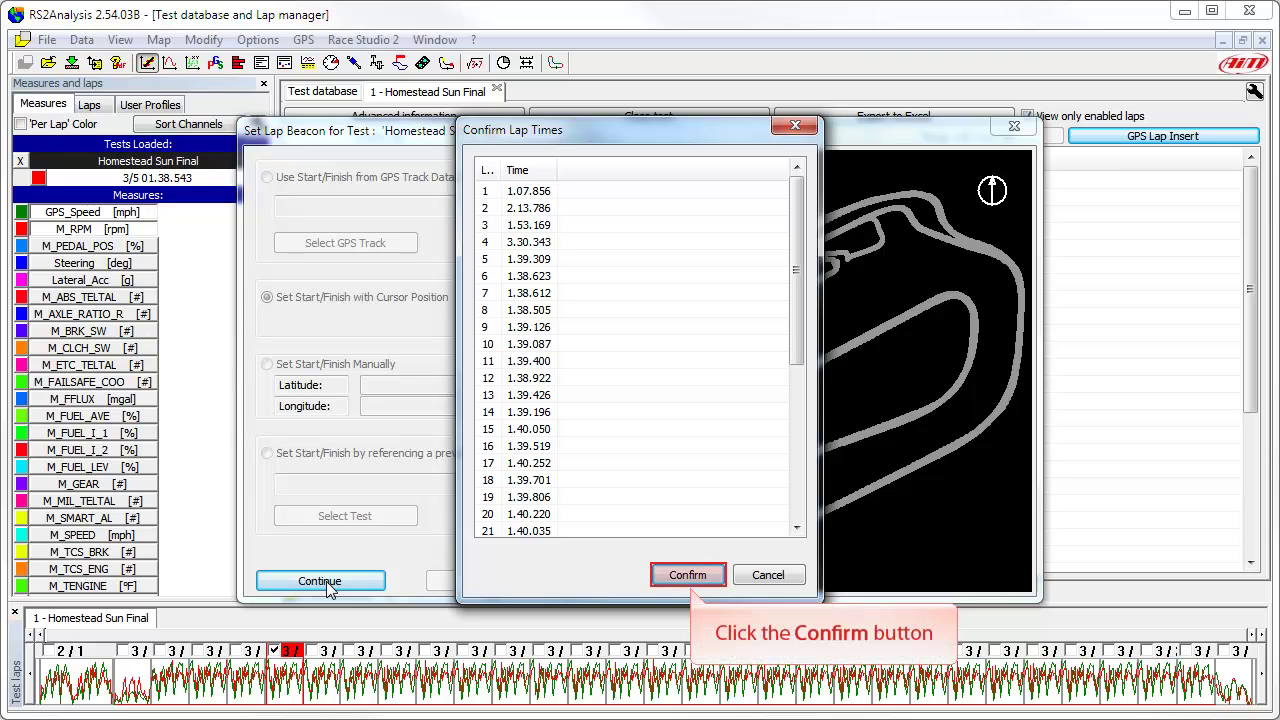
Confirm the map-picked lap times and view them in the Lap Manager table
left_click(680, 575)
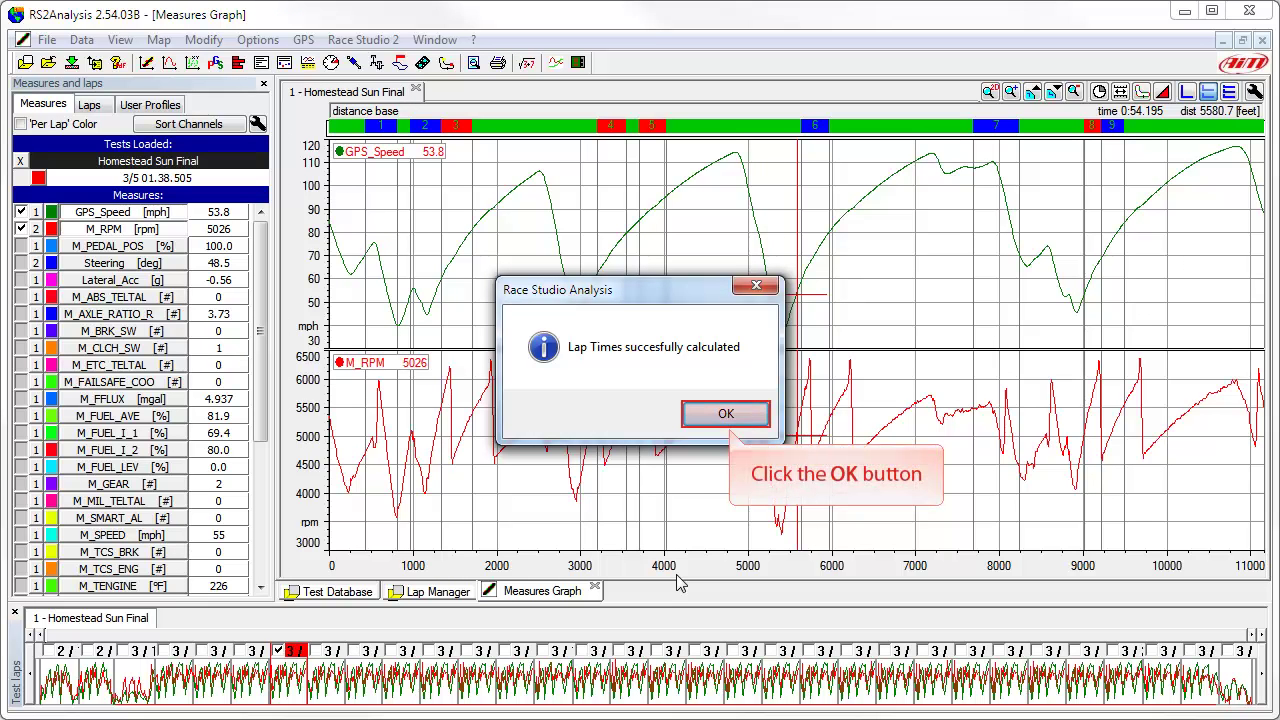
left_click(726, 416)
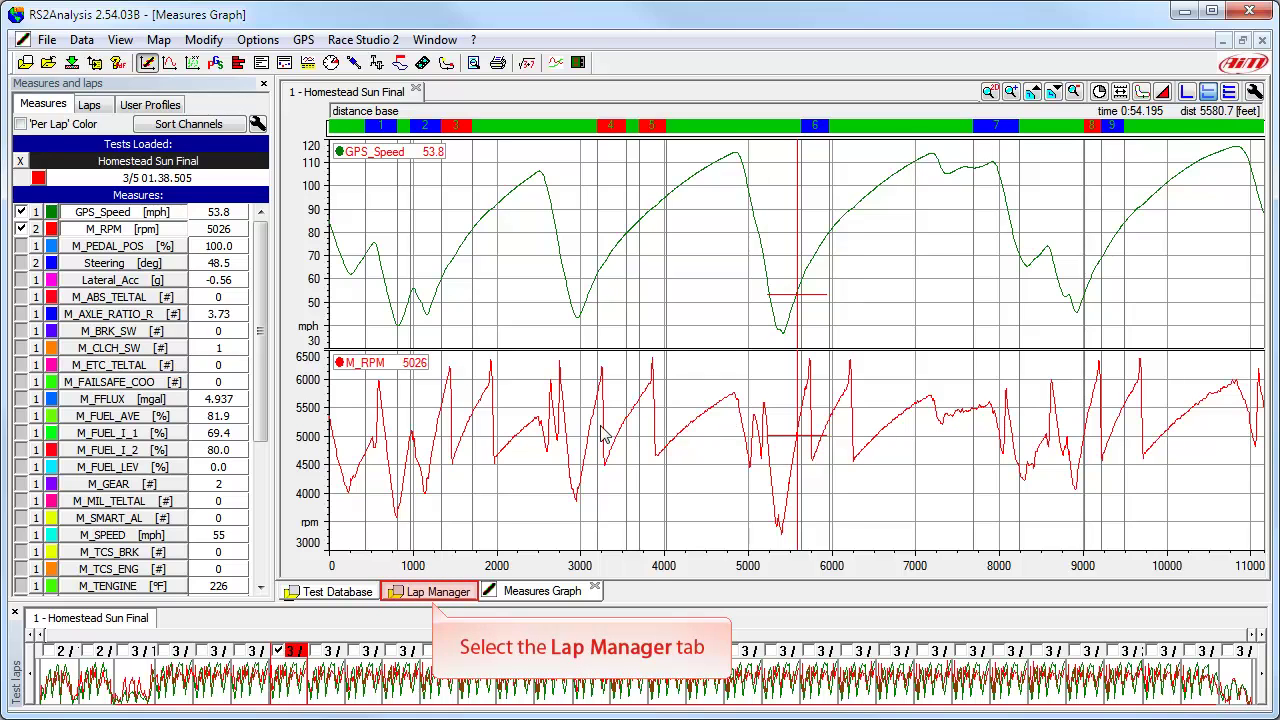
left_click(438, 592)
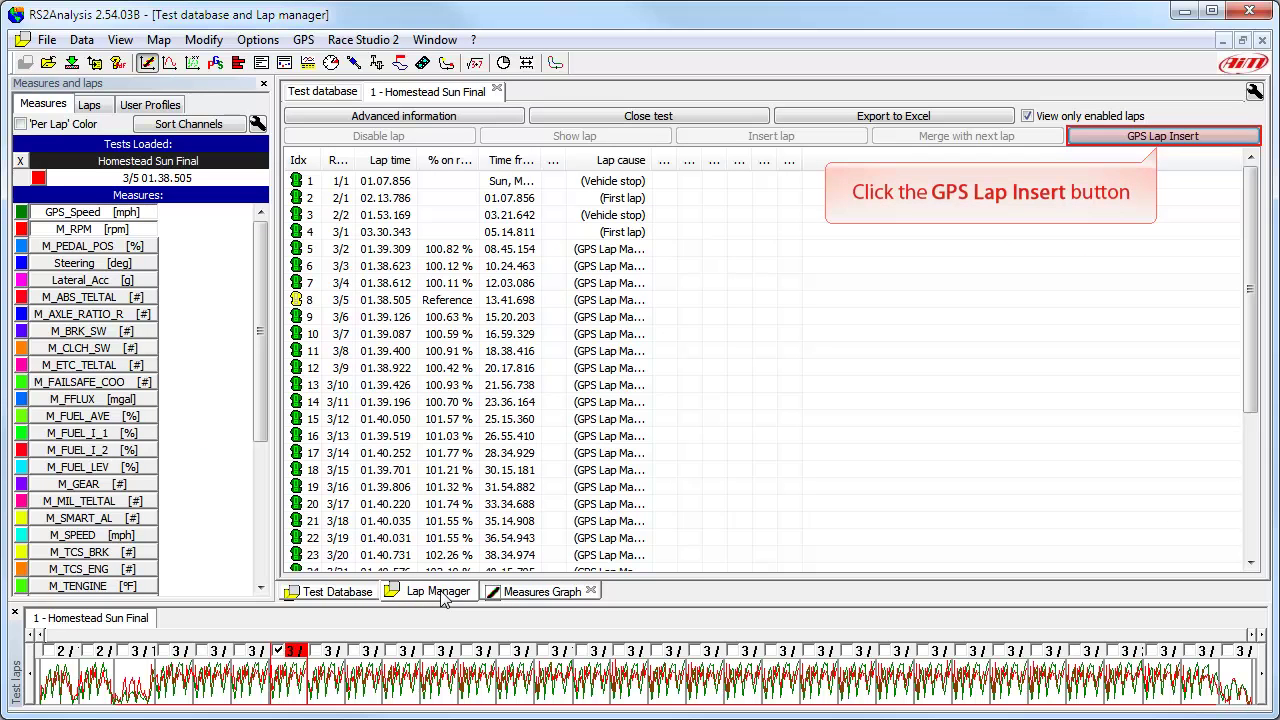
Bring up the Set Lap Beacon dialog for Homestead Sun Final via GPS Lap Insert
left_click(1150, 137)
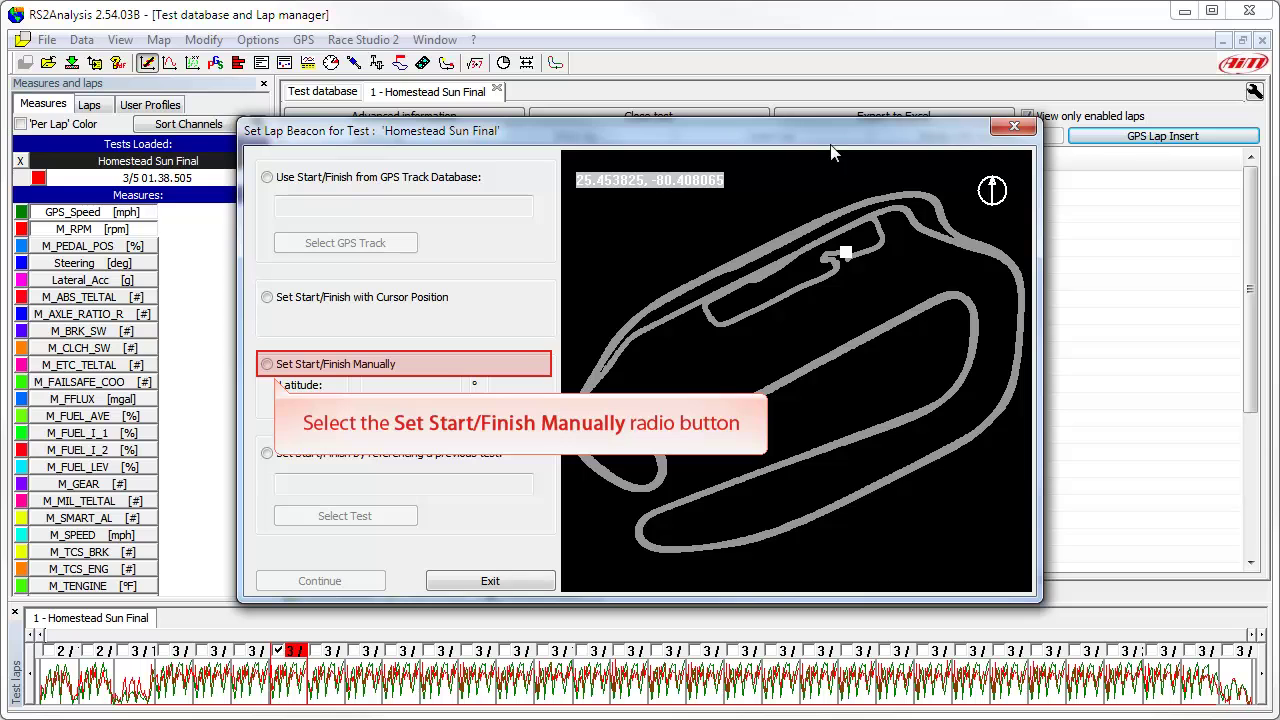
Enter the start/finish manually as latitude 25.450043, longitude -80.408188 and calculate laps
left_click(267, 364)
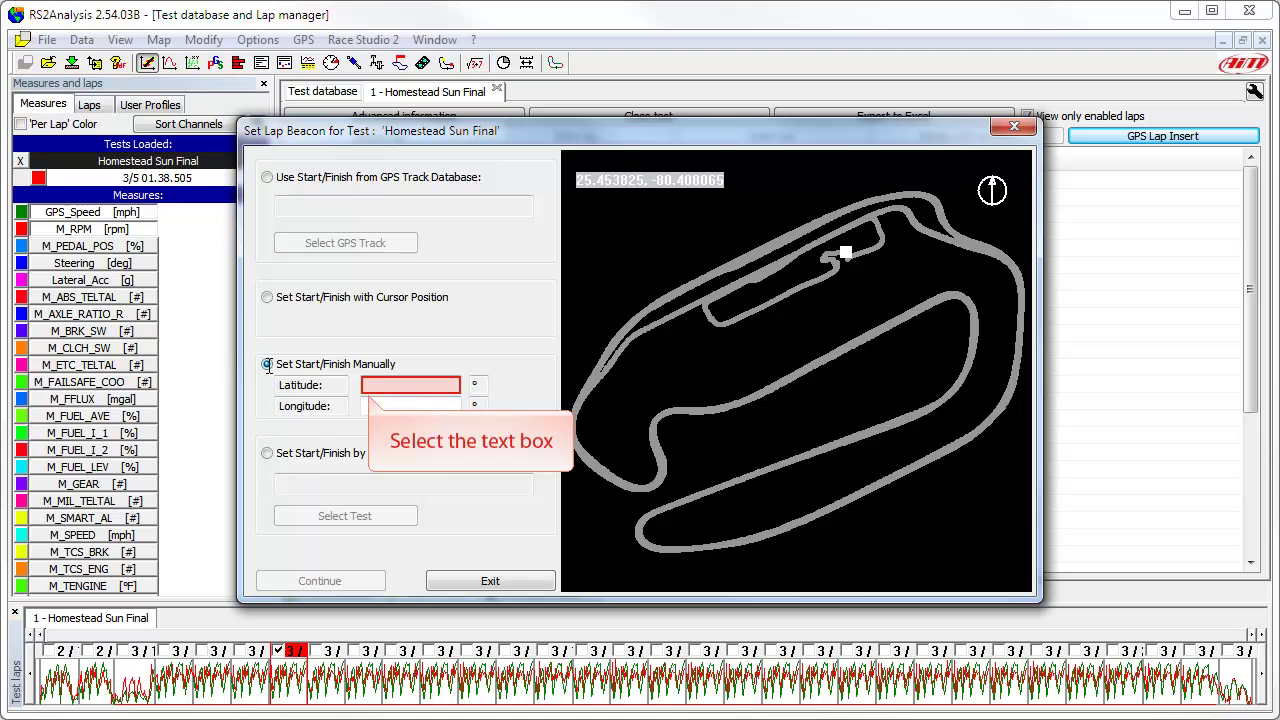
left_click(372, 386)
type("25.450043")
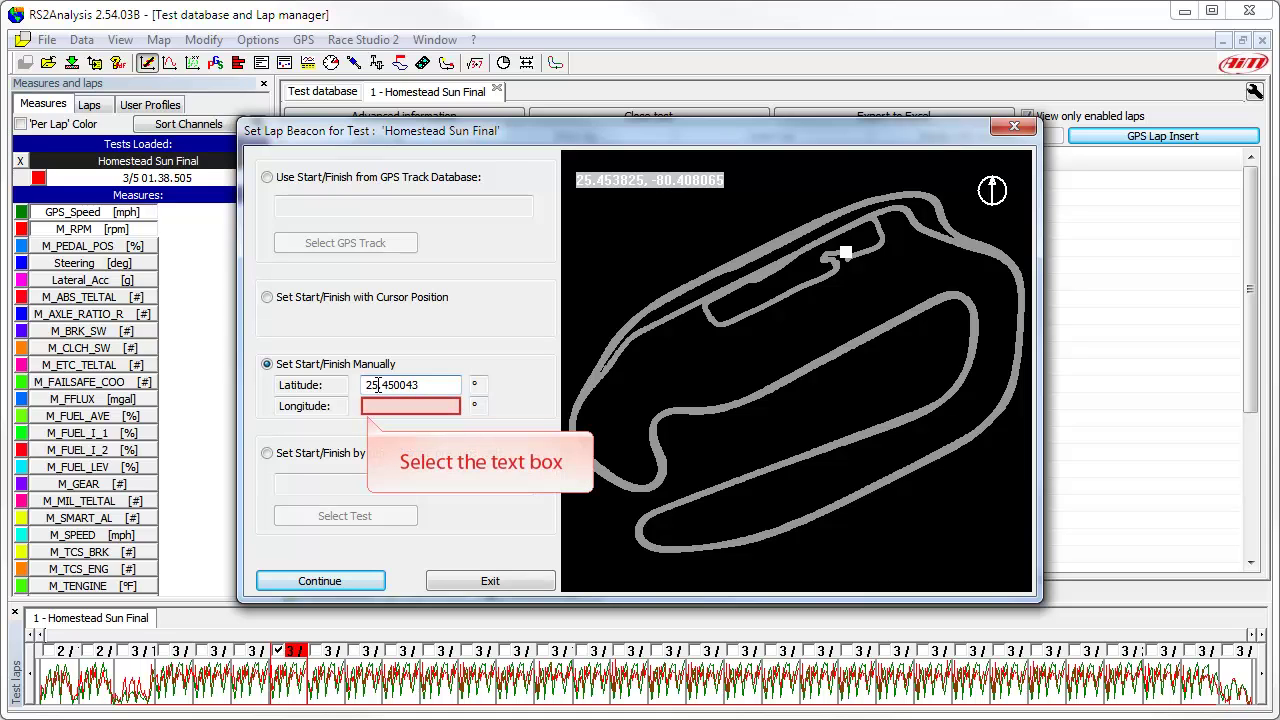
left_click(373, 407)
type("-80.408188")
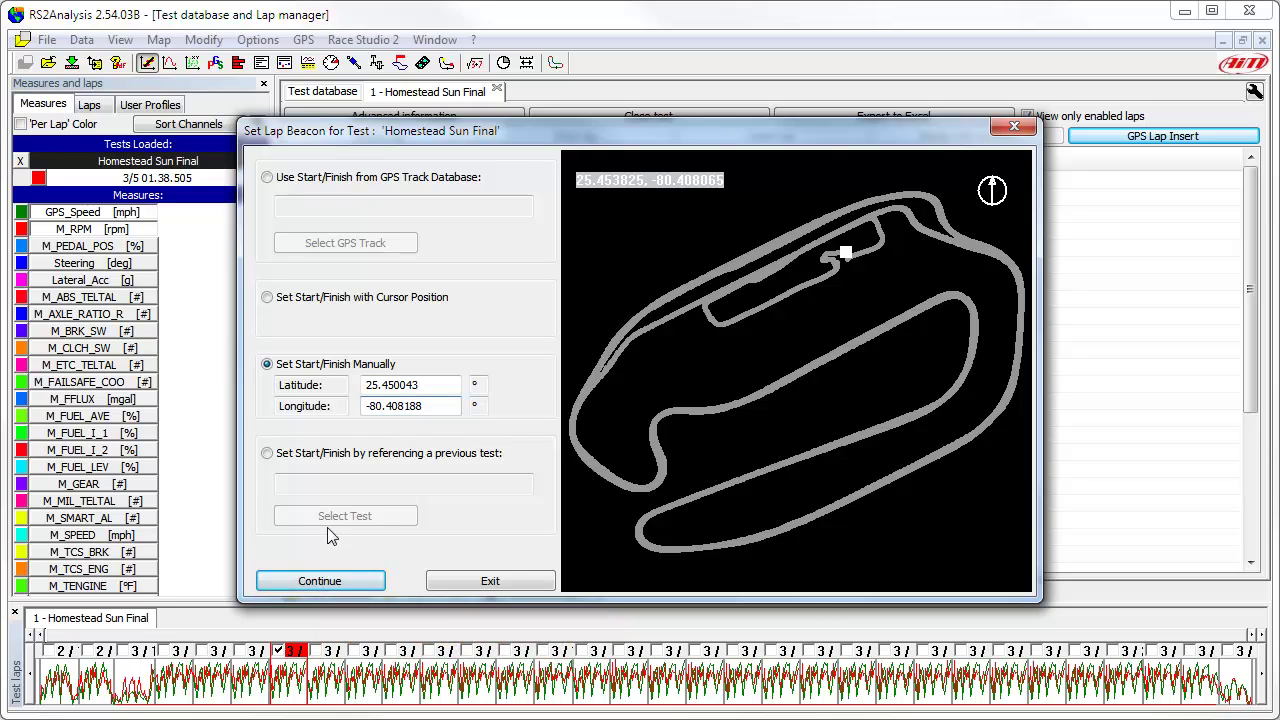
left_click(321, 583)
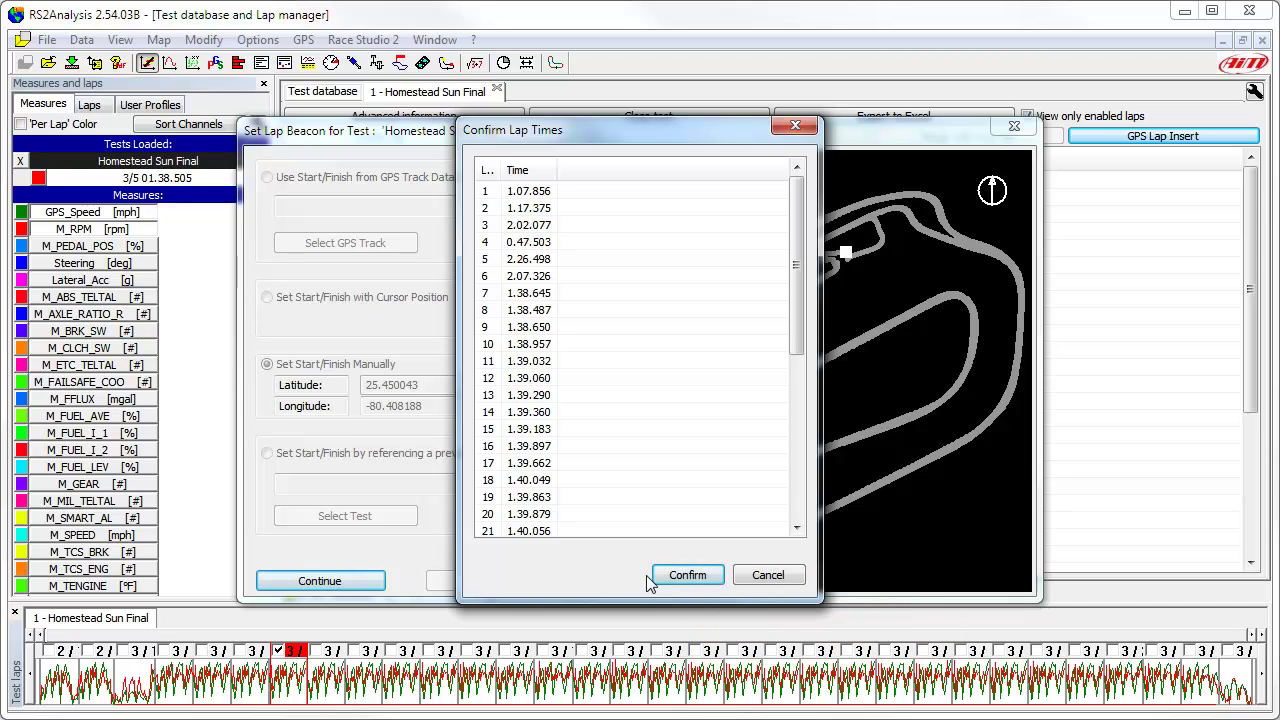
Confirm the lap times calculated from the manual start/finish point
left_click(689, 575)
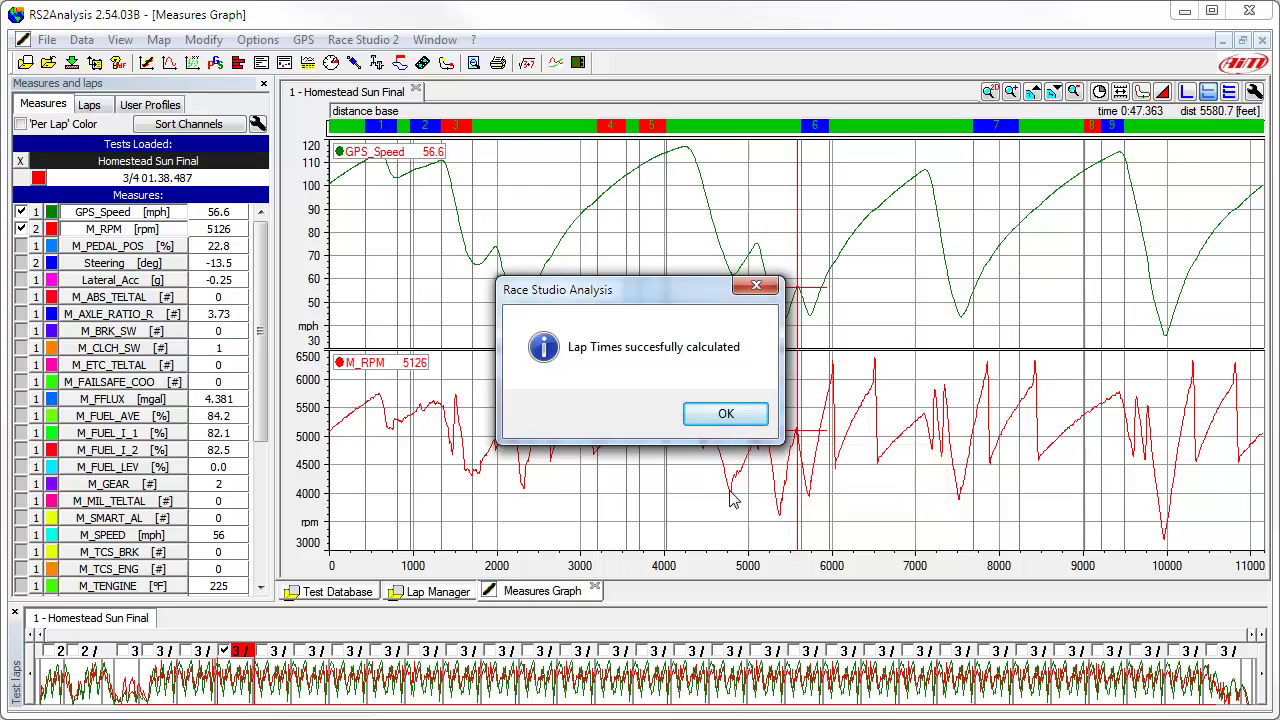
left_click(726, 413)
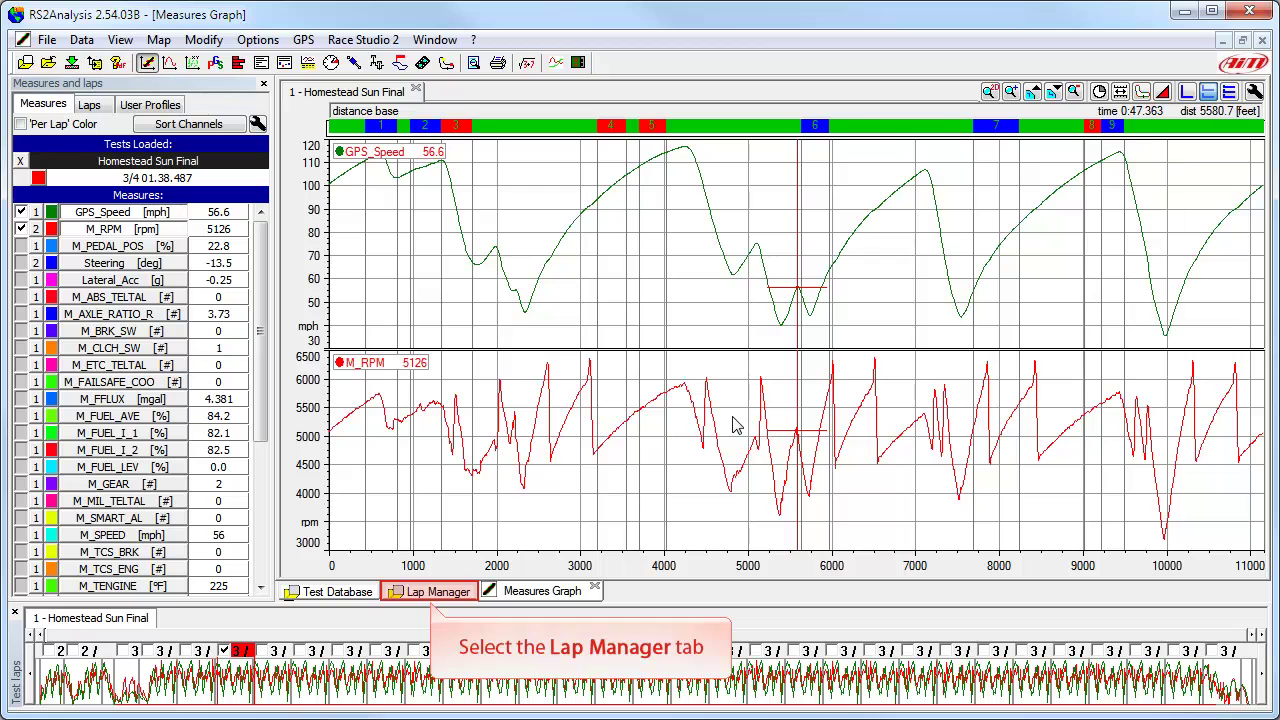
Return to the Lap Manager list and reopen the Set Lap Beacon dialog for 'Homestead Sun Final'
left_click(437, 592)
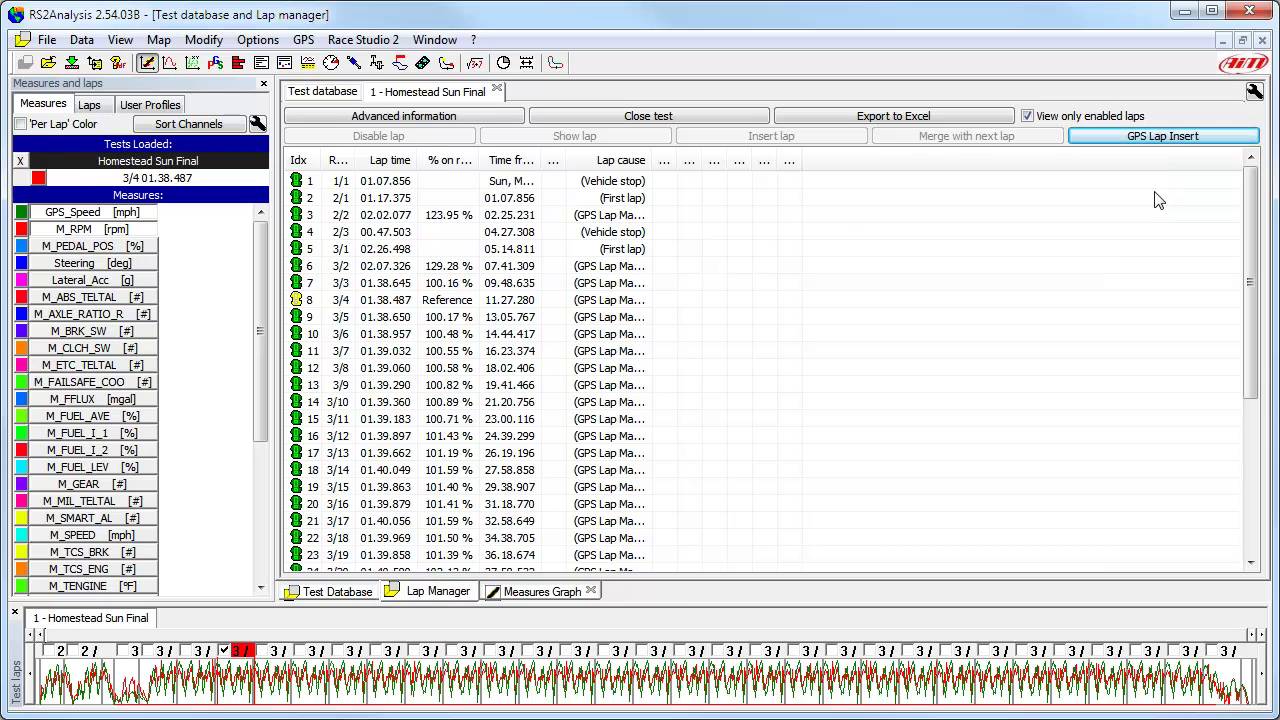
left_click(1162, 137)
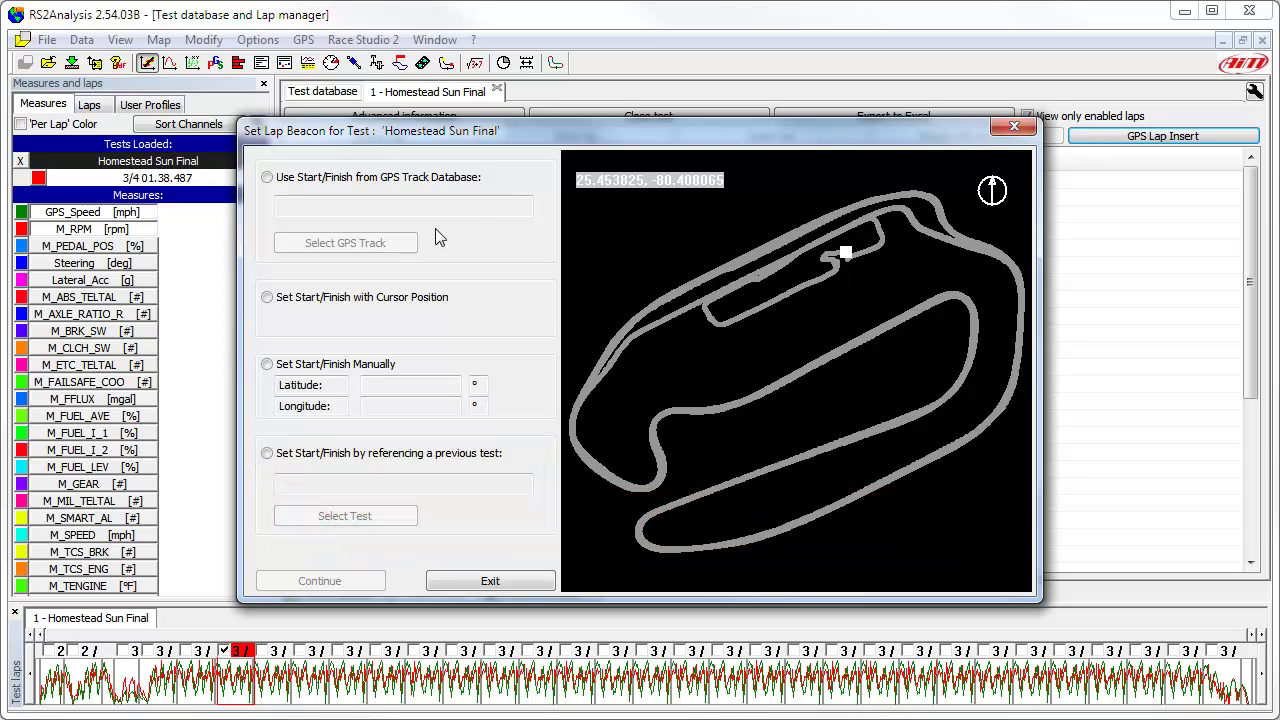
Reference previous test Homestead Thurs Prac 2 for the start/finish and confirm the selection
left_click(267, 453)
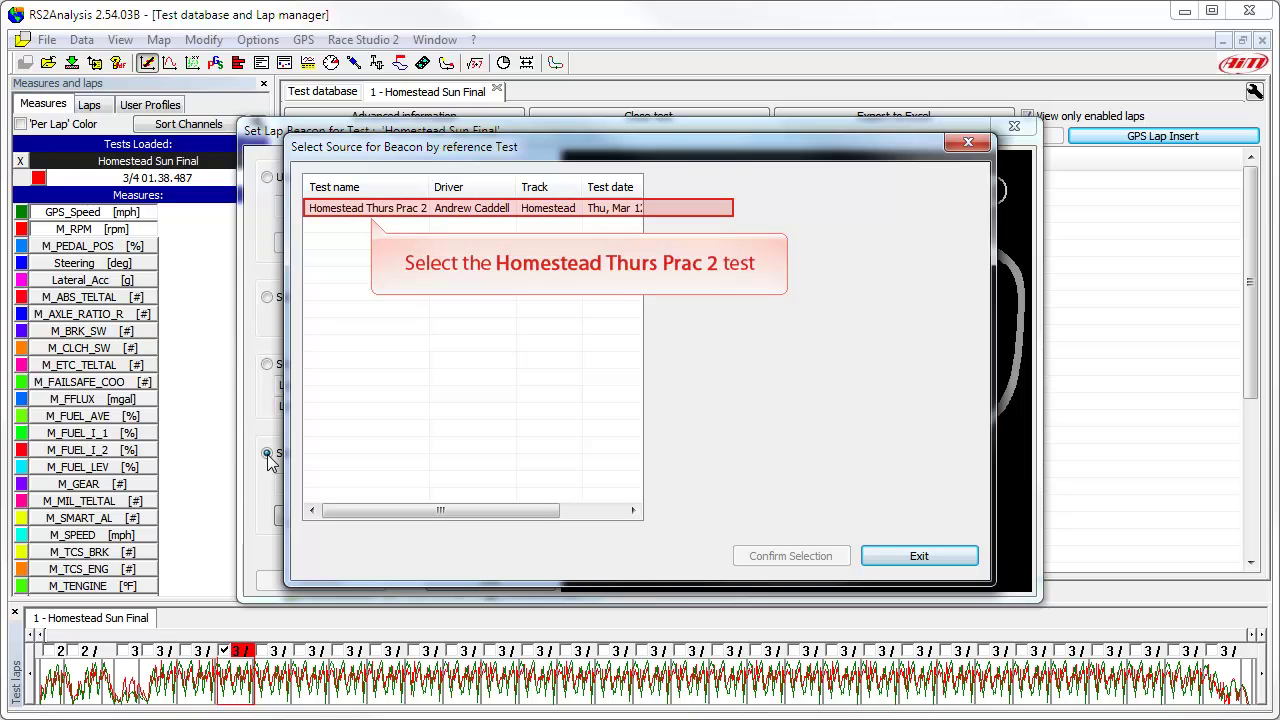
left_click(370, 217)
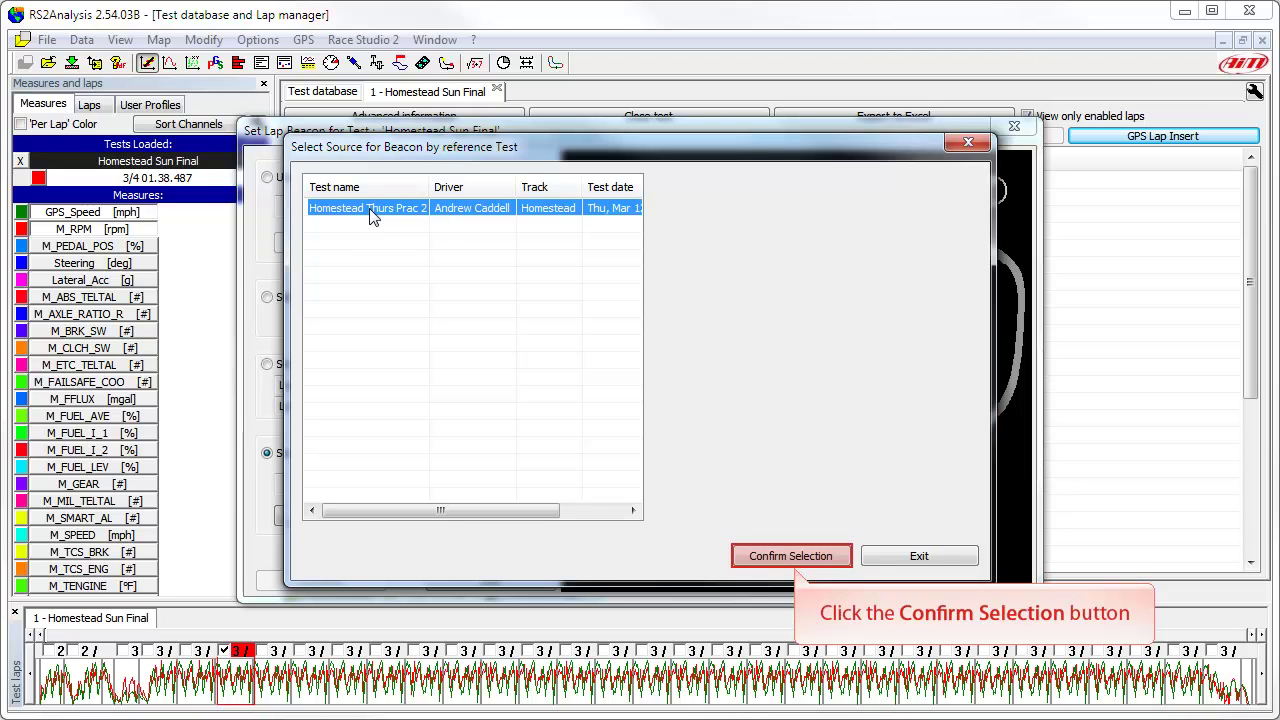
left_click(791, 556)
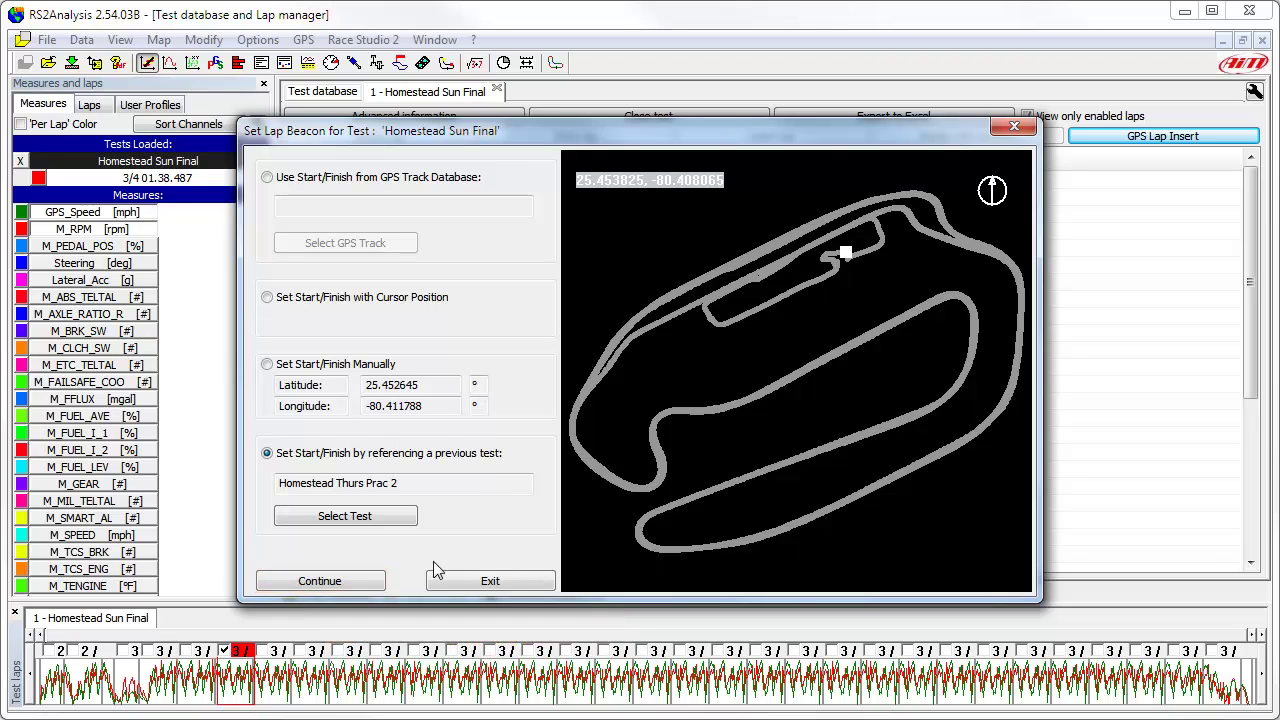
Recalculate laps from the Homestead Thurs Prac 2 start/finish and confirm the new lap times
left_click(324, 584)
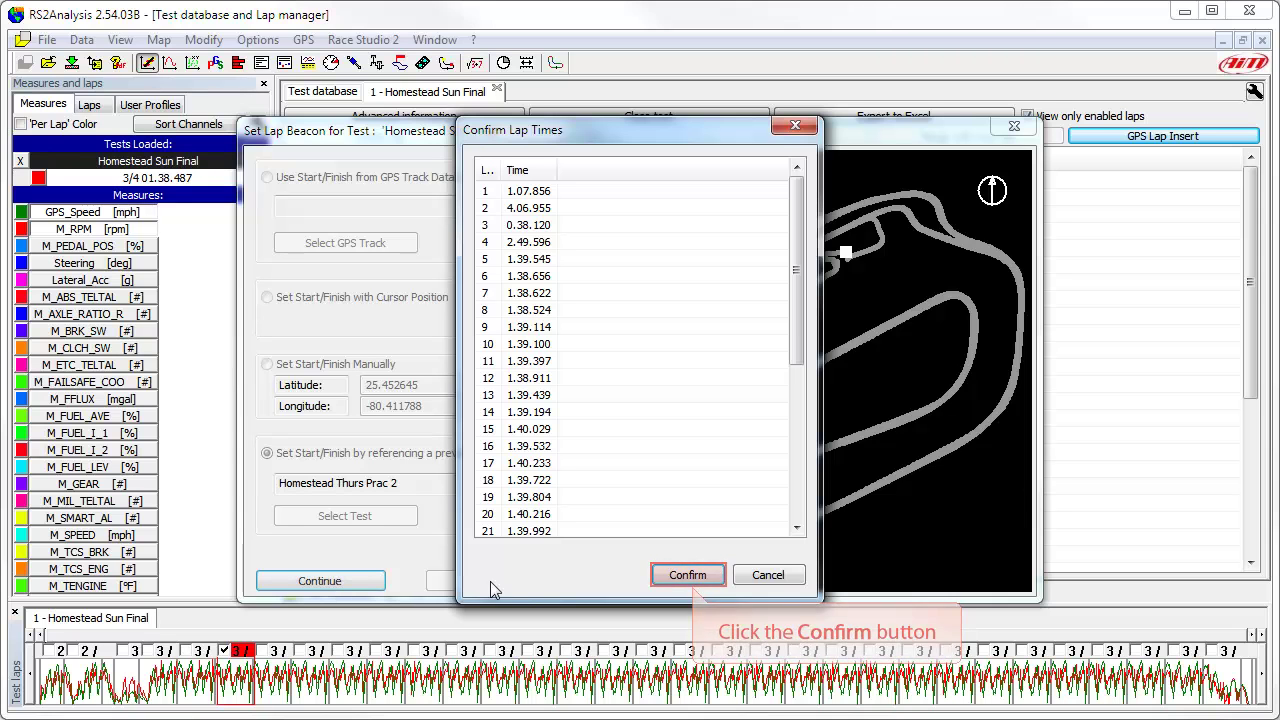
left_click(688, 575)
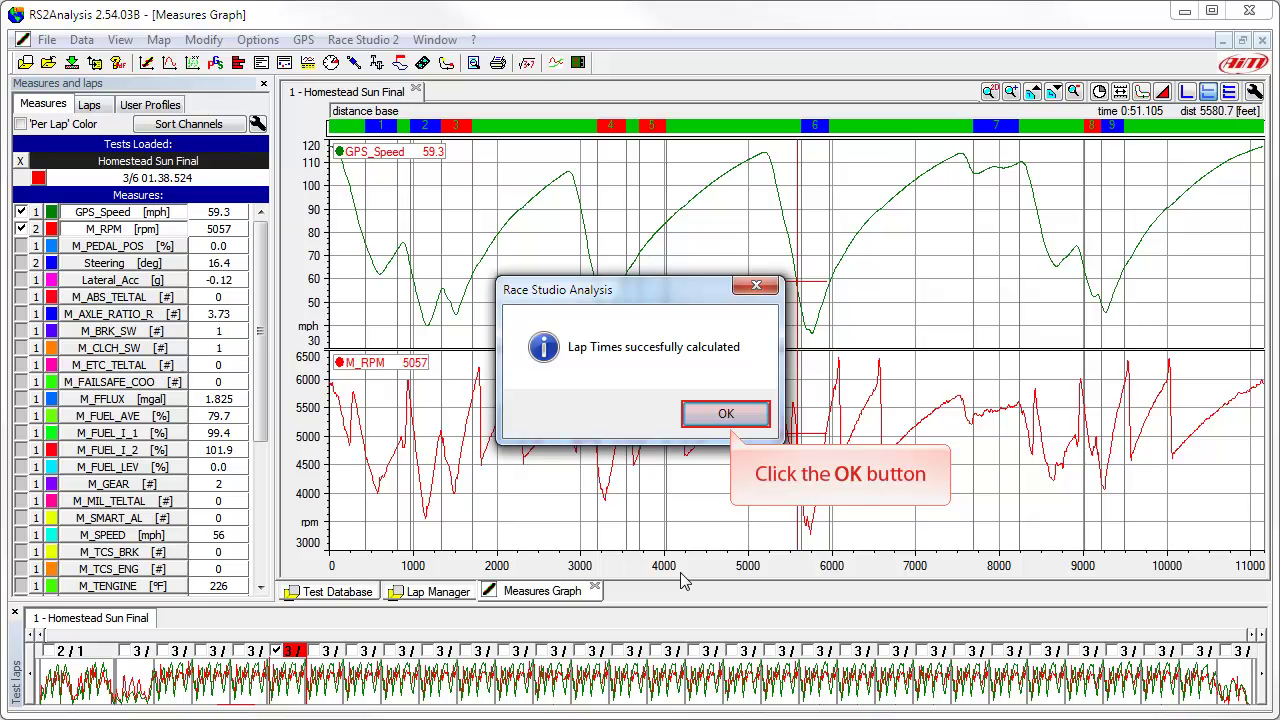
Dismiss the 'Lap Times succesfully calculated' message to return to the Measures Graph
left_click(729, 415)
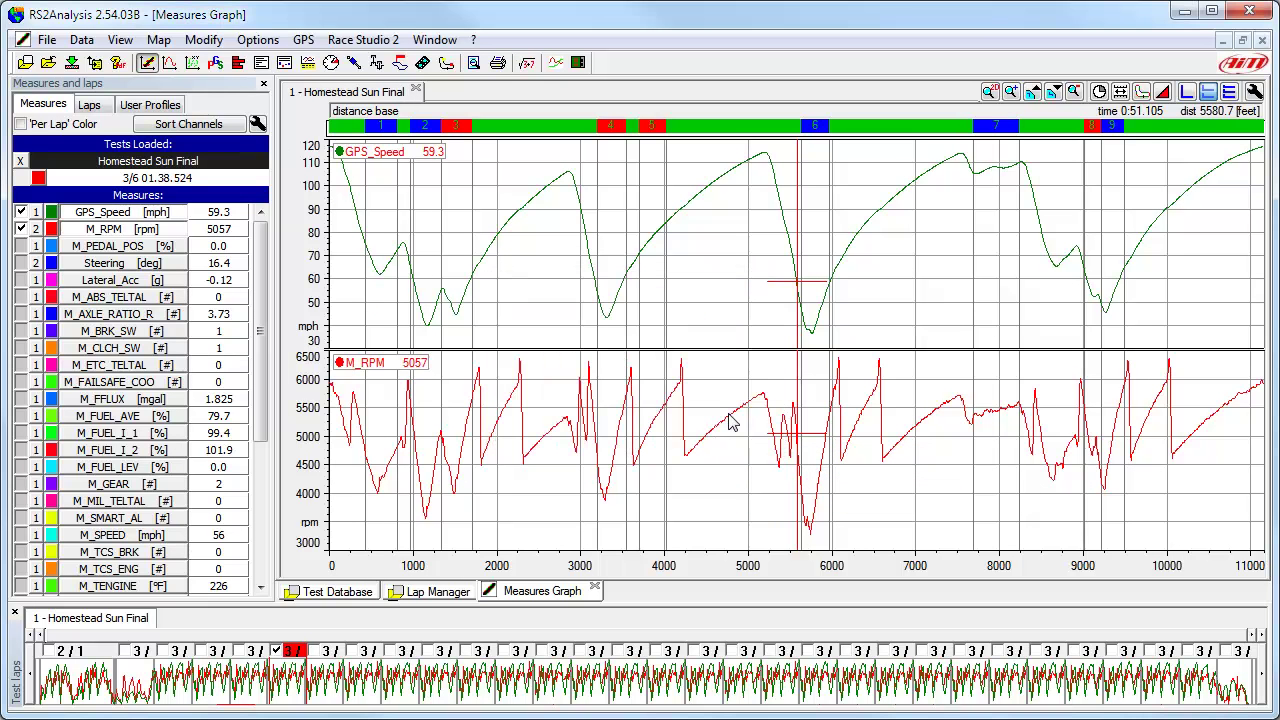